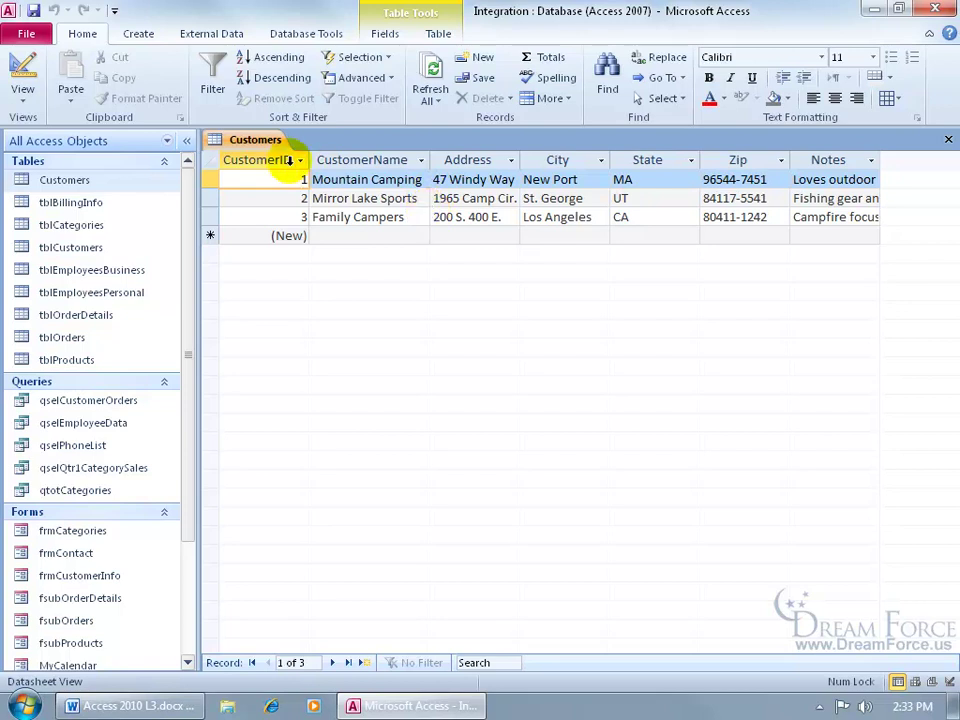
# Step: Open the Customers table in Design View and select CustomerName's Smart Tags property
pyautogui.rightClick(266, 143)
pyautogui.click(316, 229)
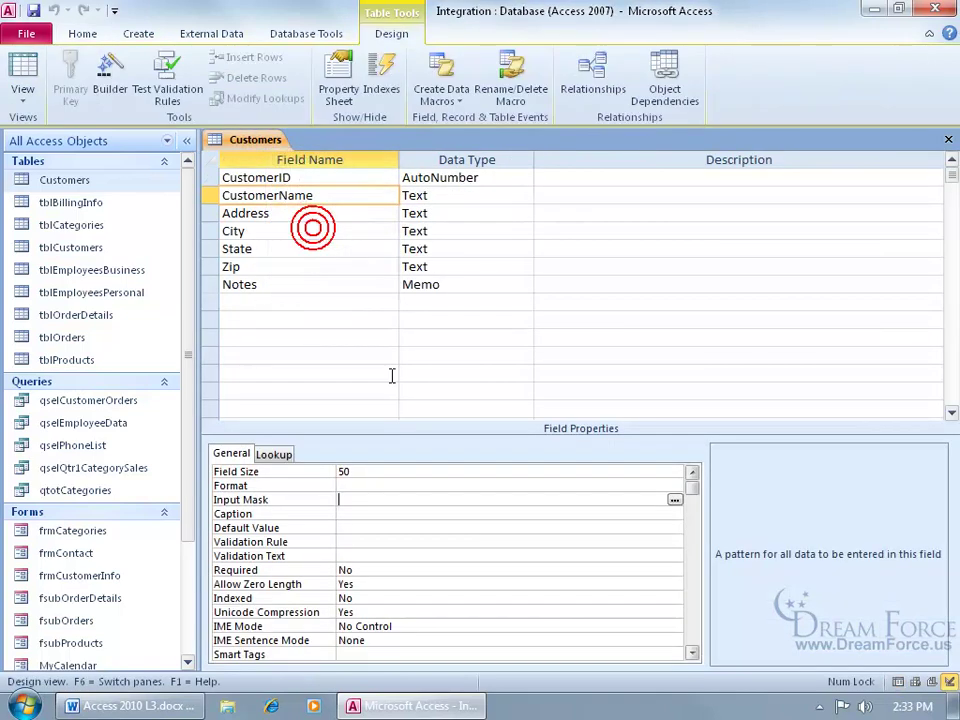
pyautogui.click(369, 195)
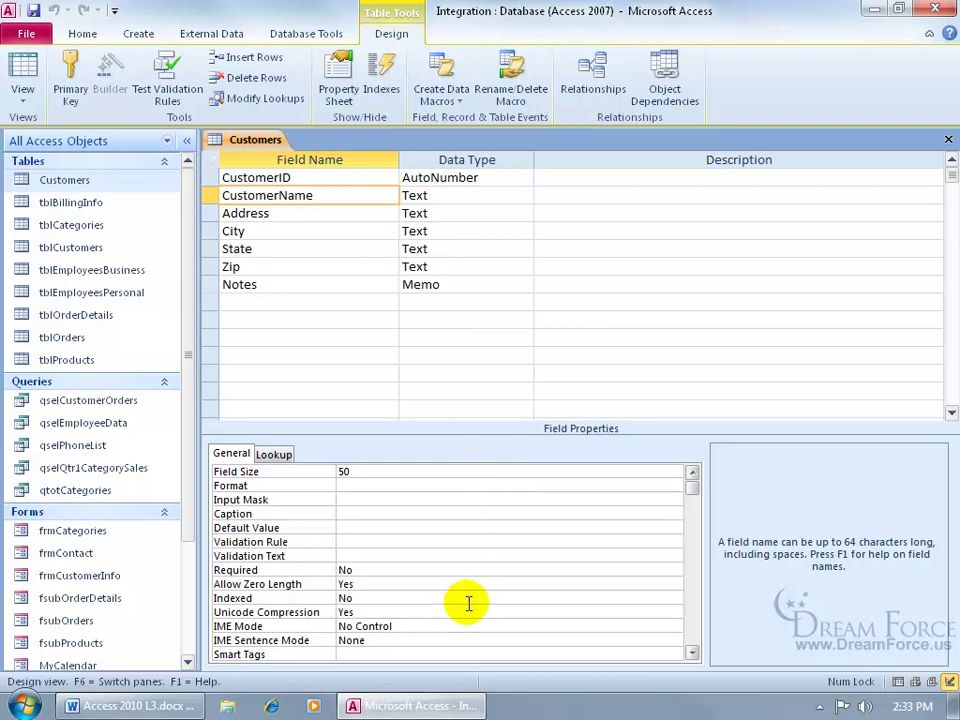
pyautogui.click(421, 653)
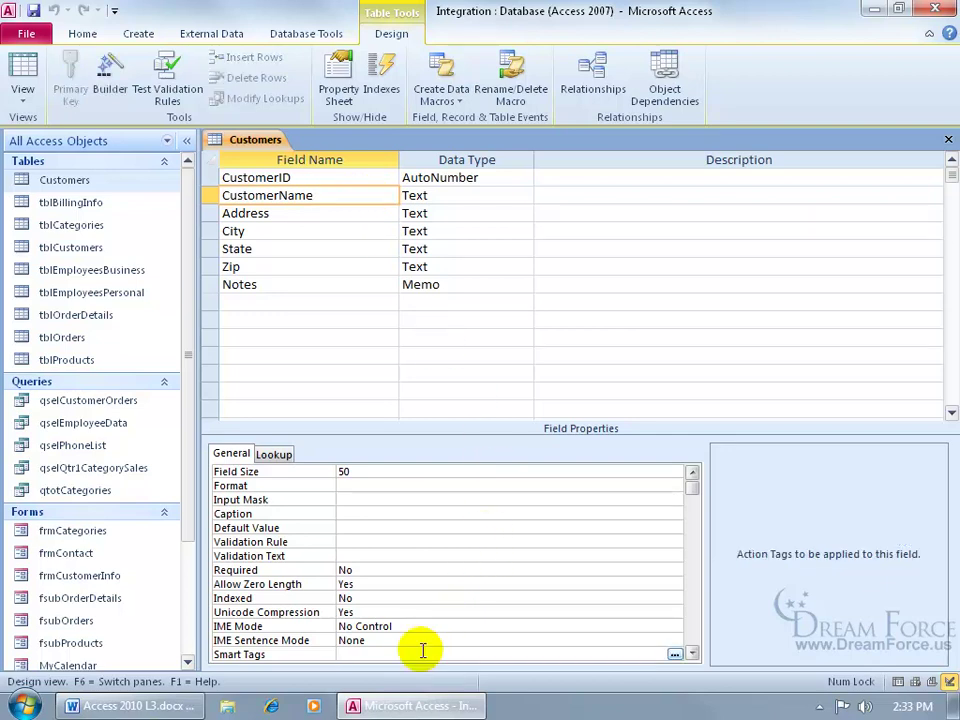
# Step: Check Person Name in the Action Tags list and confirm it as CustomerName's smart tag
pyautogui.click(675, 654)
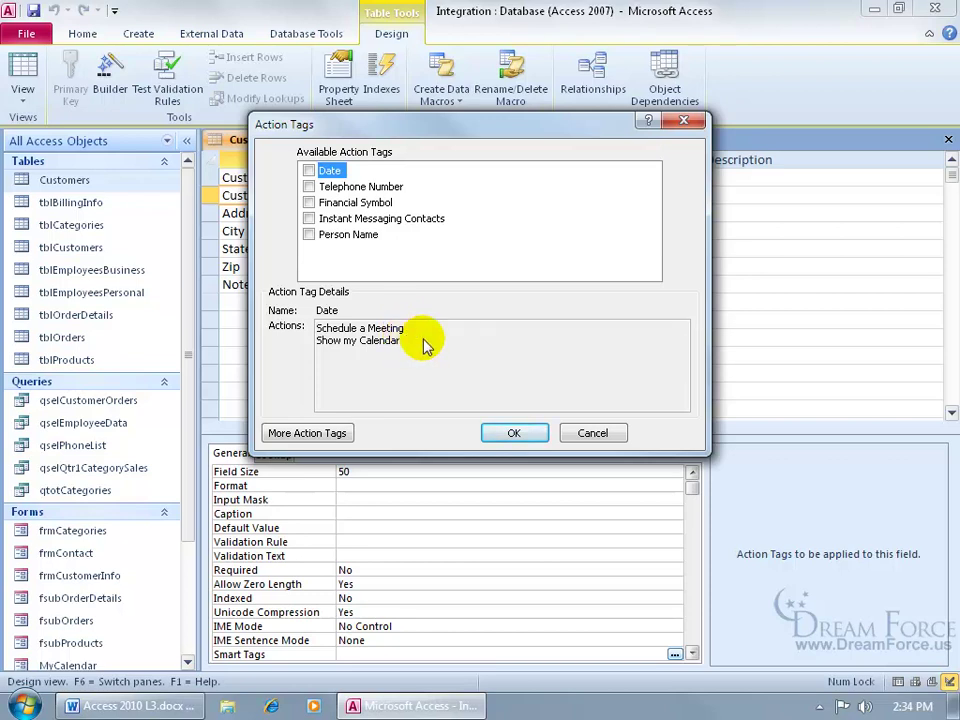
pyautogui.click(398, 189)
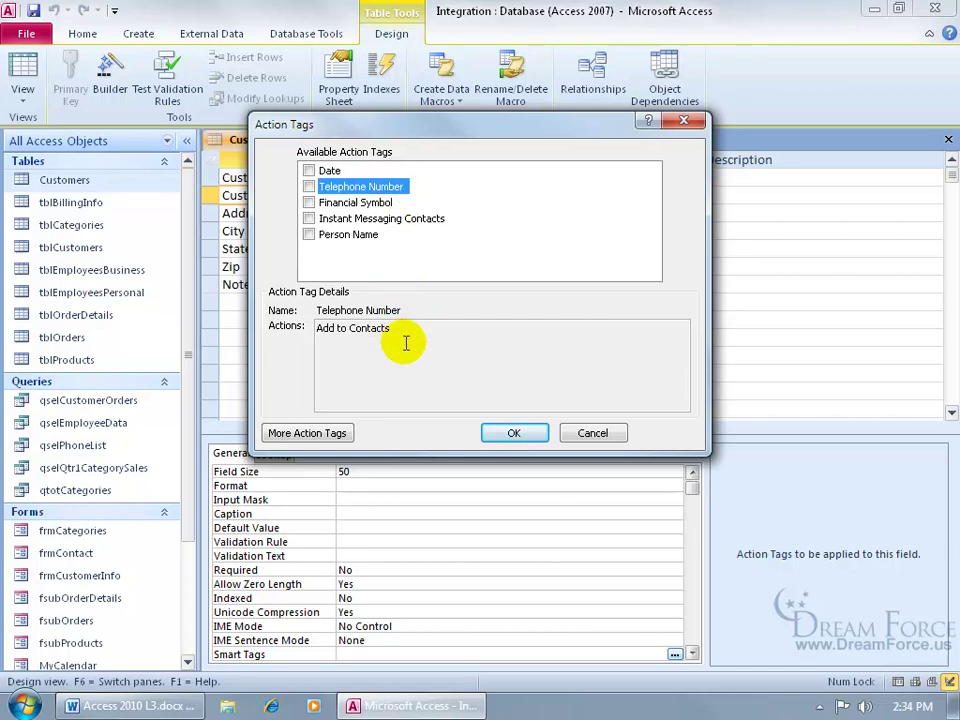
pyautogui.click(360, 235)
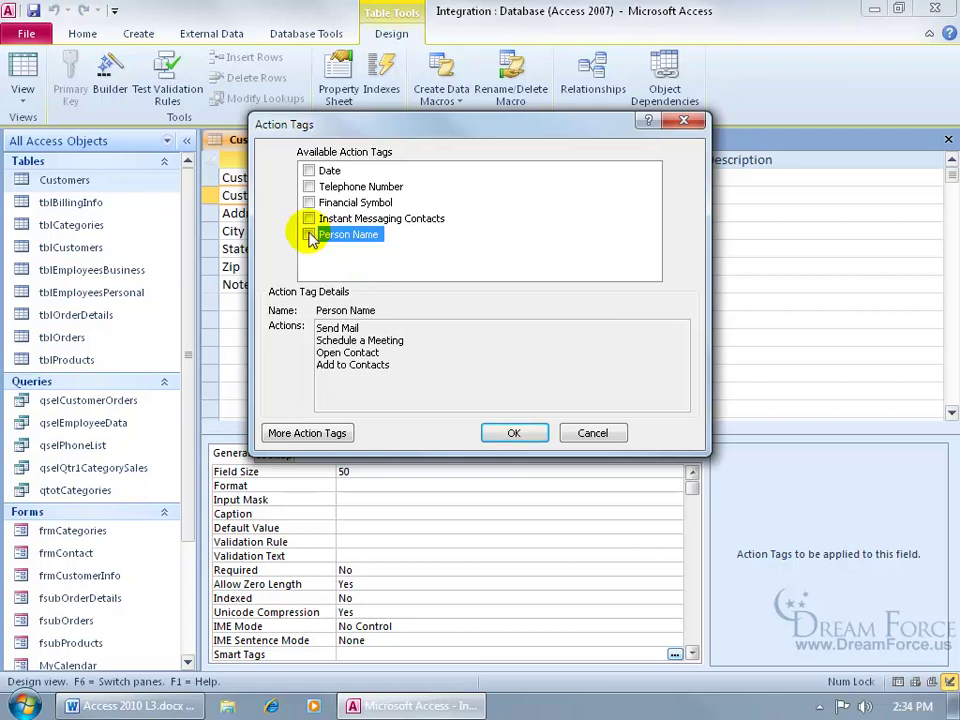
pyautogui.click(309, 234)
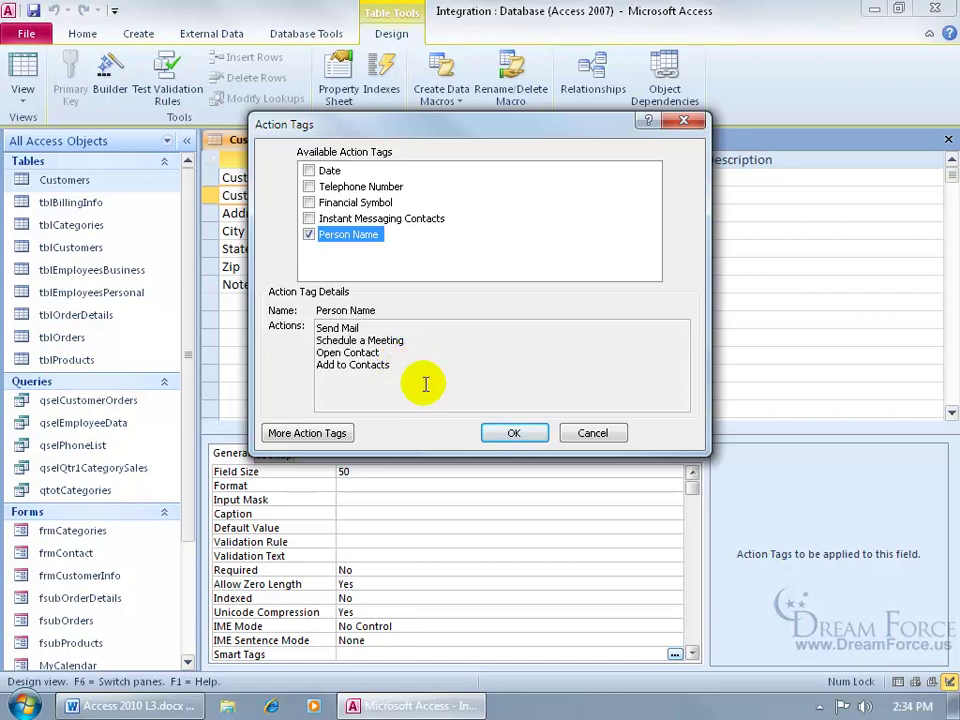
pyautogui.click(507, 437)
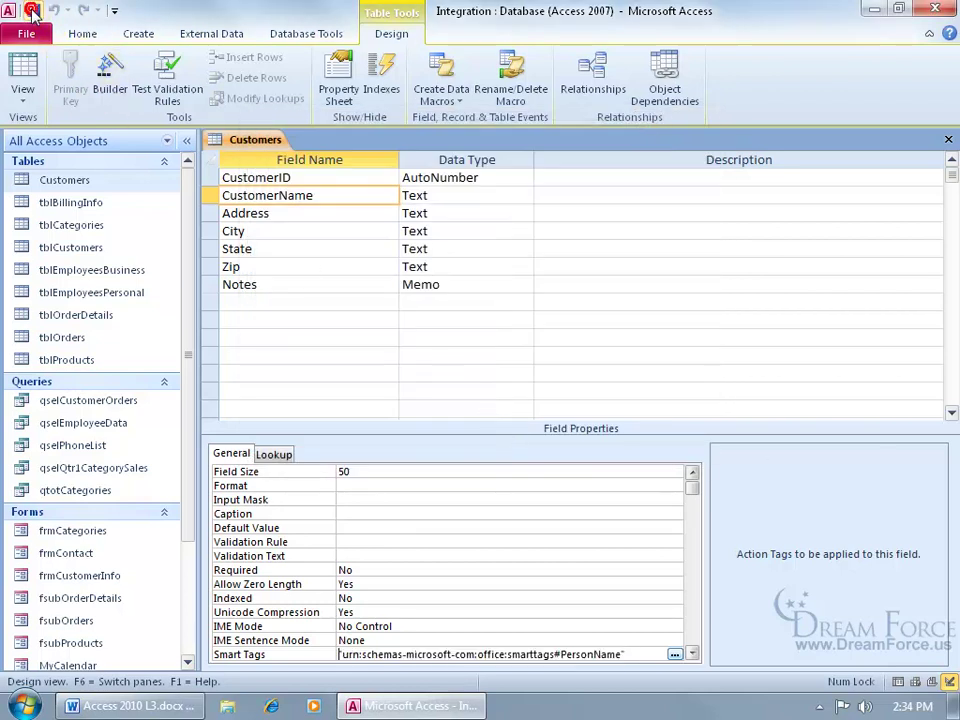
# Step: In Datasheet View, try Open Contact on Mountain Camping's smart tag and dismiss the not-found error
pyautogui.click(22, 72)
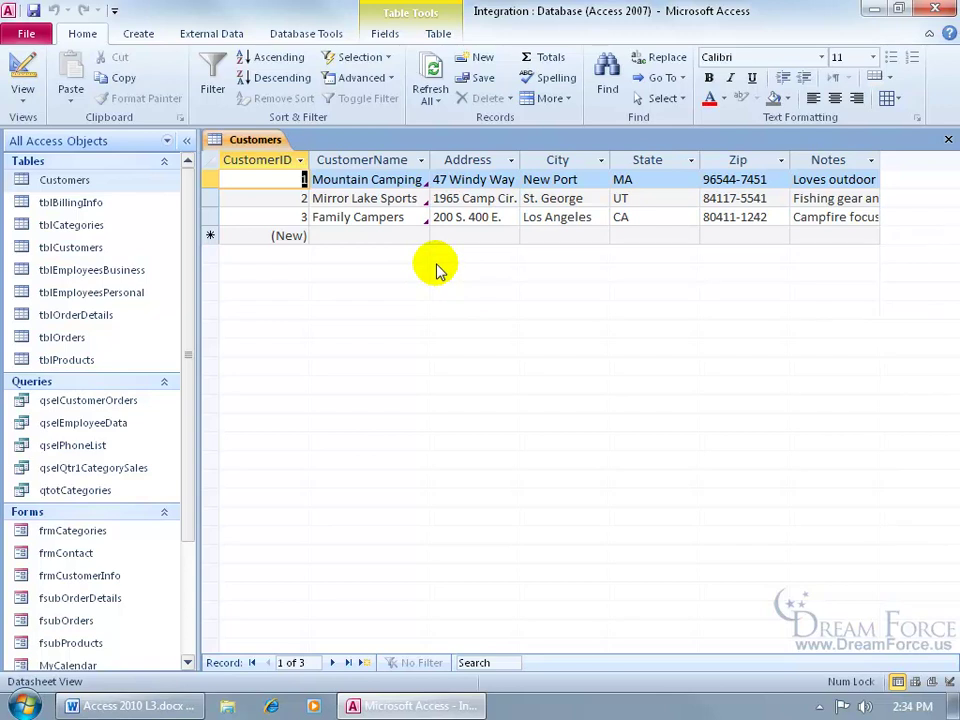
pyautogui.moveTo(418, 178)
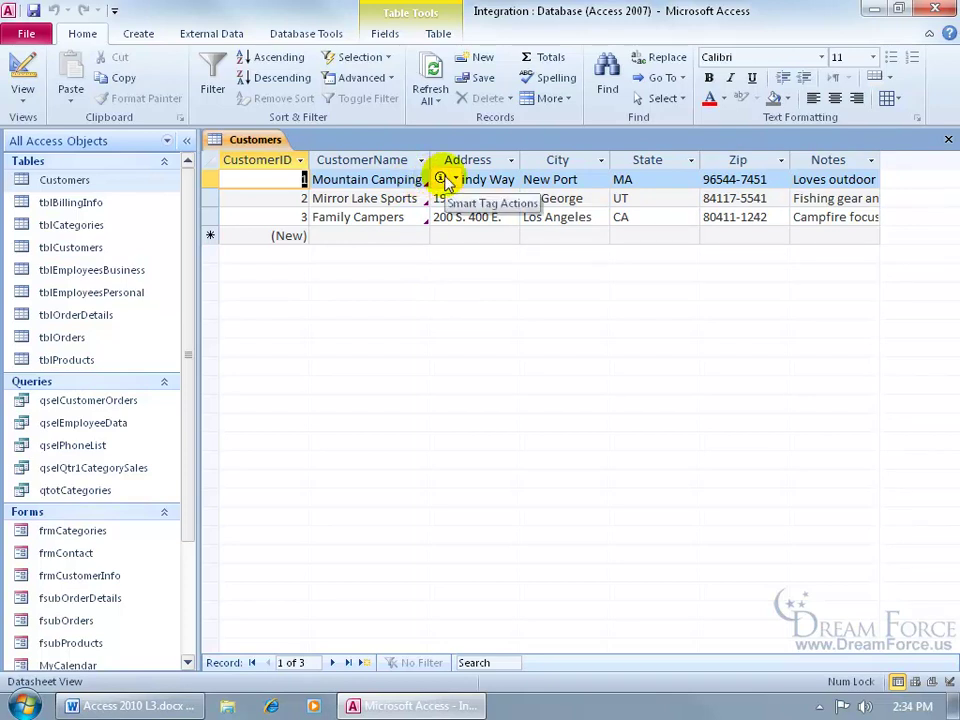
pyautogui.click(453, 181)
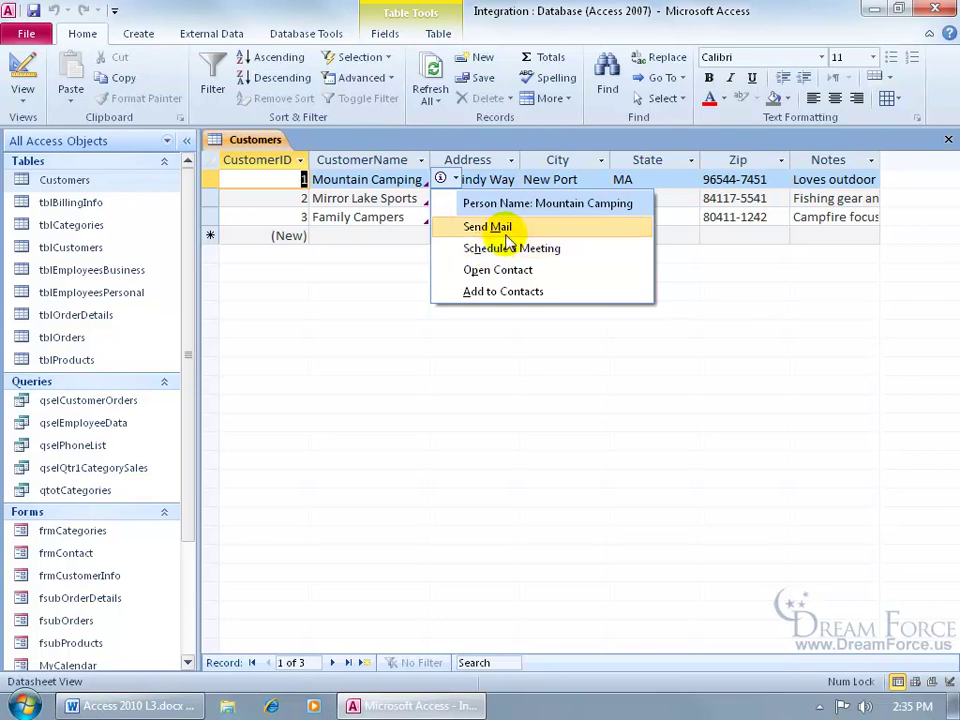
pyautogui.click(511, 271)
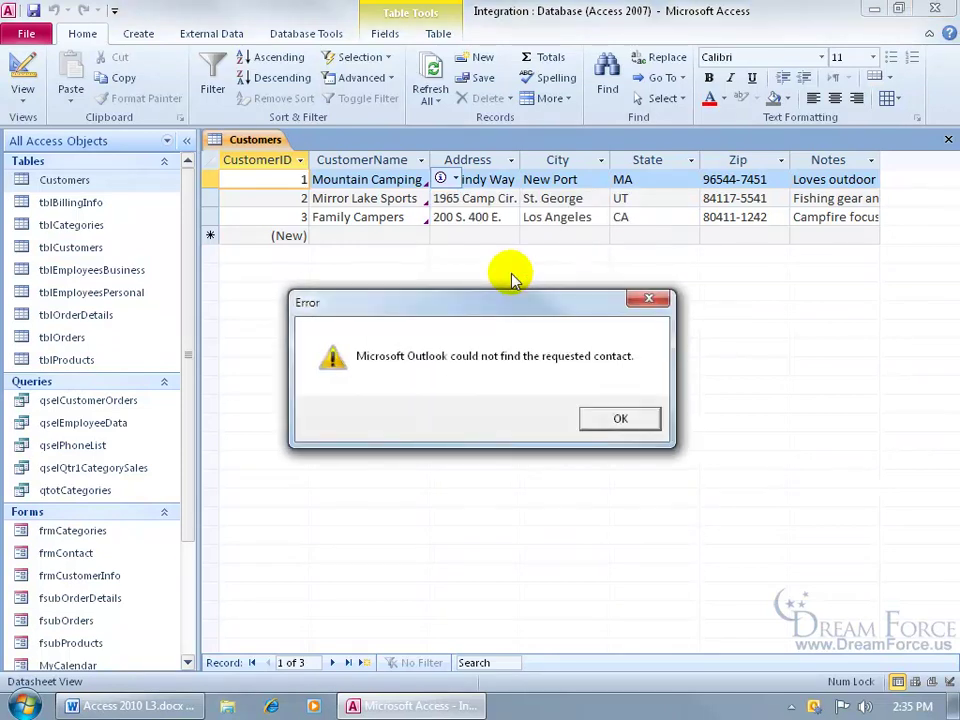
pyautogui.click(615, 418)
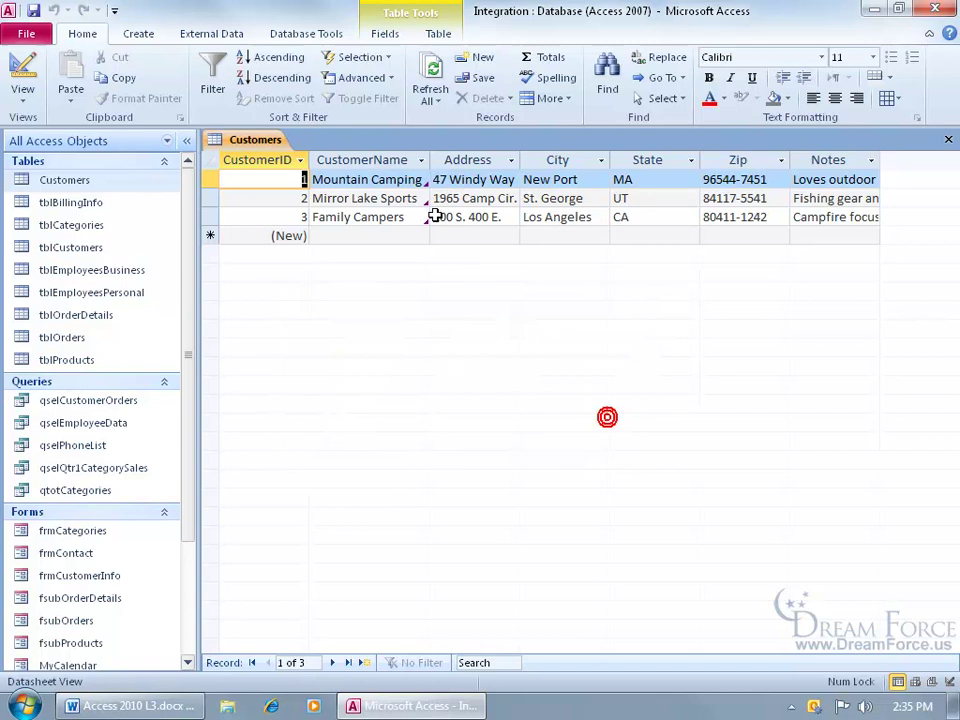
# Step: Add Mountain Camping to Outlook contacts with its e-mail address filled in, then save it
pyautogui.click(447, 184)
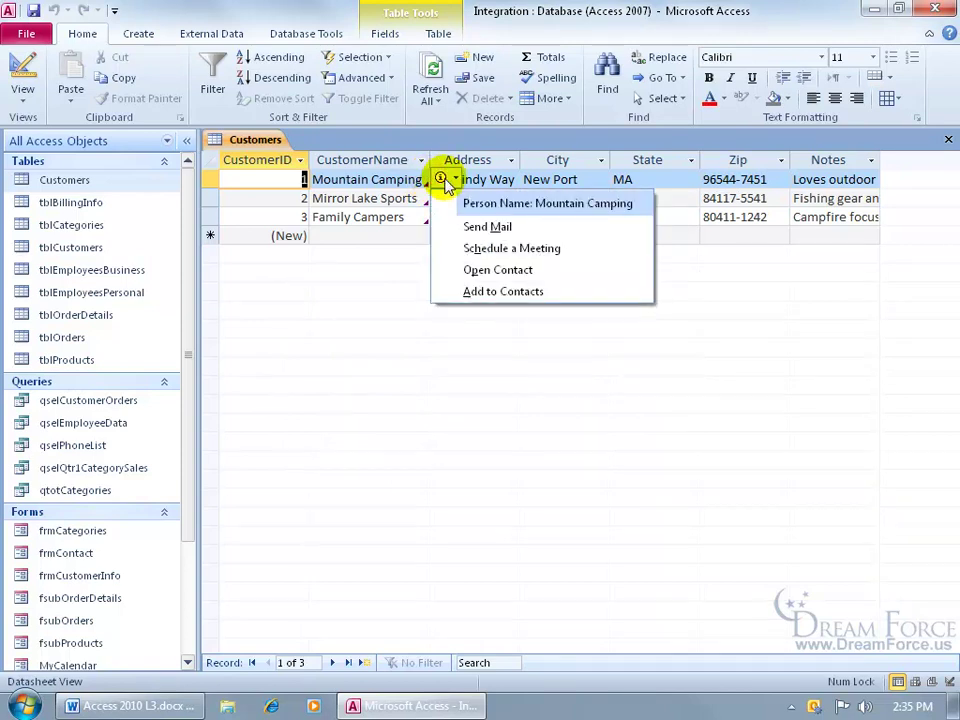
pyautogui.click(486, 292)
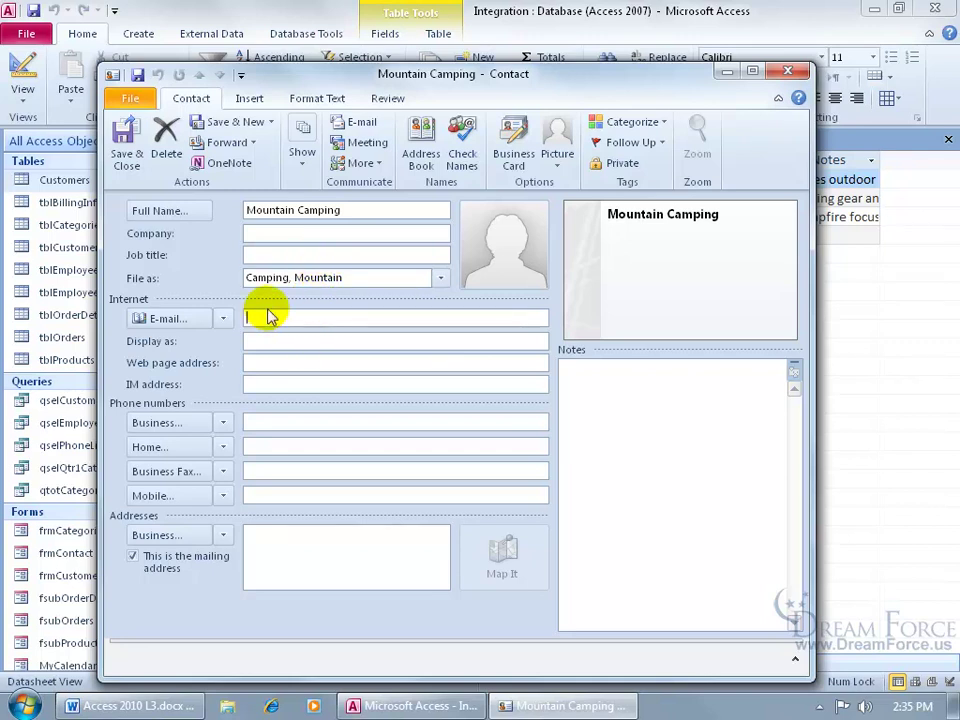
pyautogui.press('Tab')
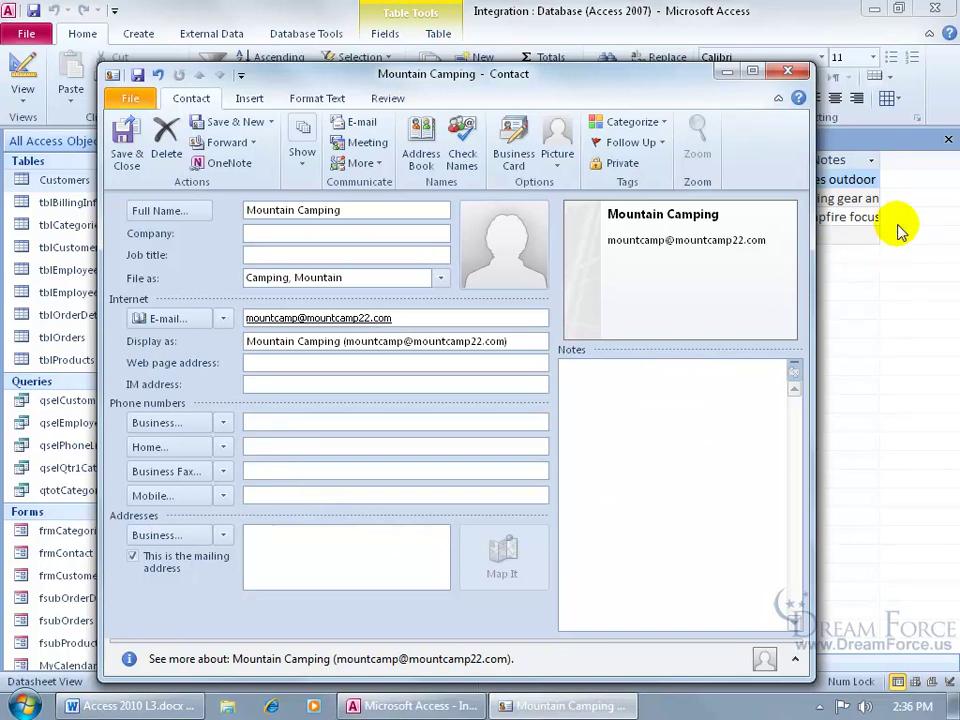
pyautogui.click(125, 135)
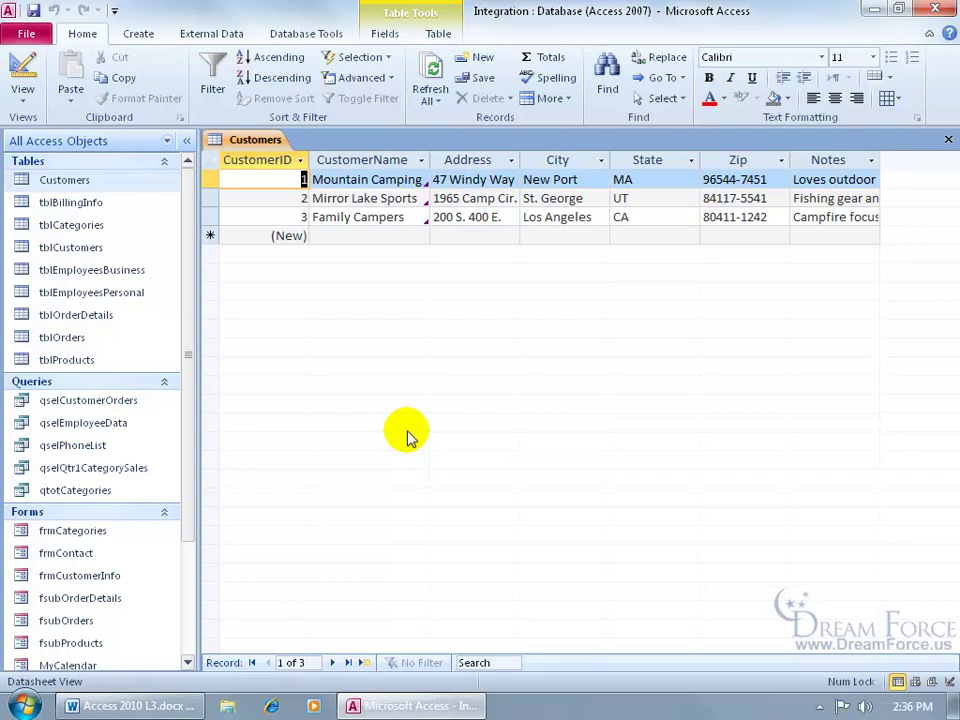
# Step: Draft an e-mail to Mountain Camping with subject 'hi', body 'Just want to say boo!' and a signature
pyautogui.click(452, 181)
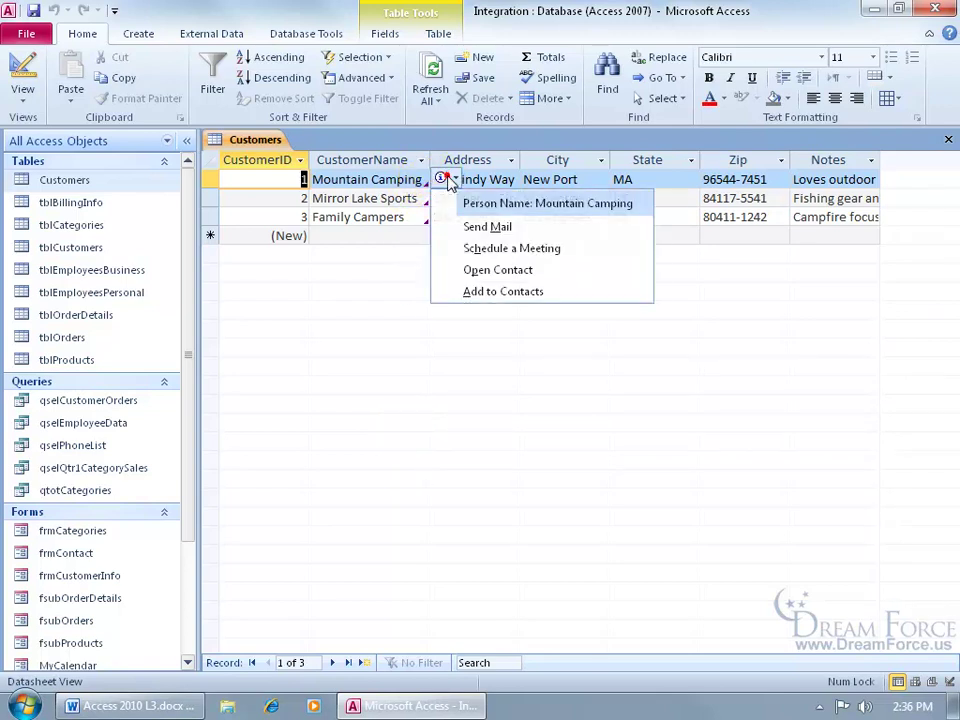
pyautogui.click(490, 227)
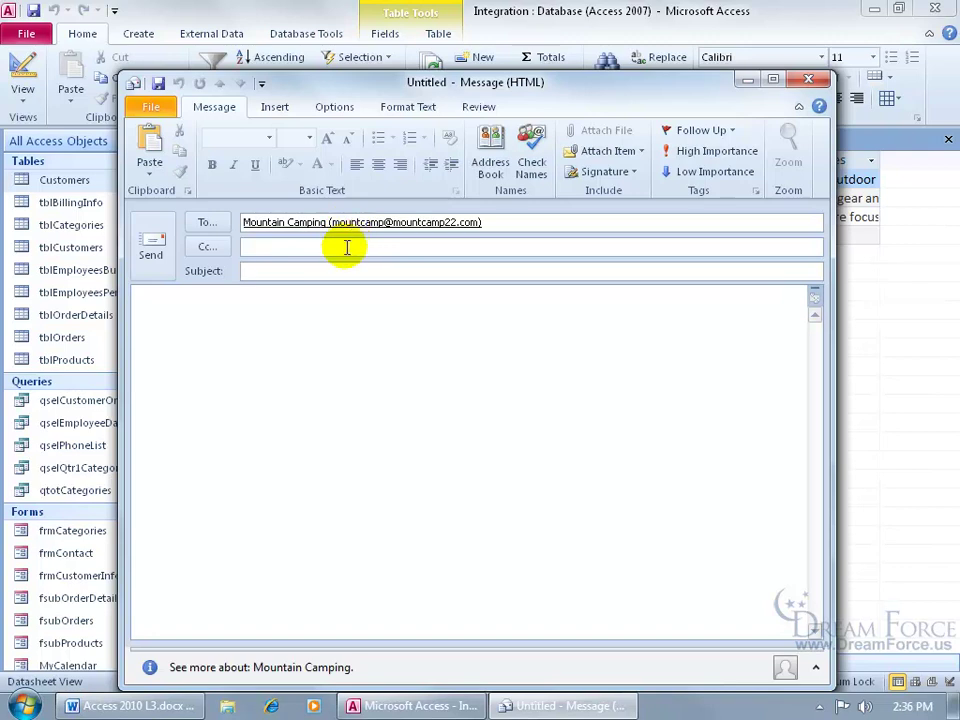
pyautogui.write('hi')
pyautogui.press('Tab')
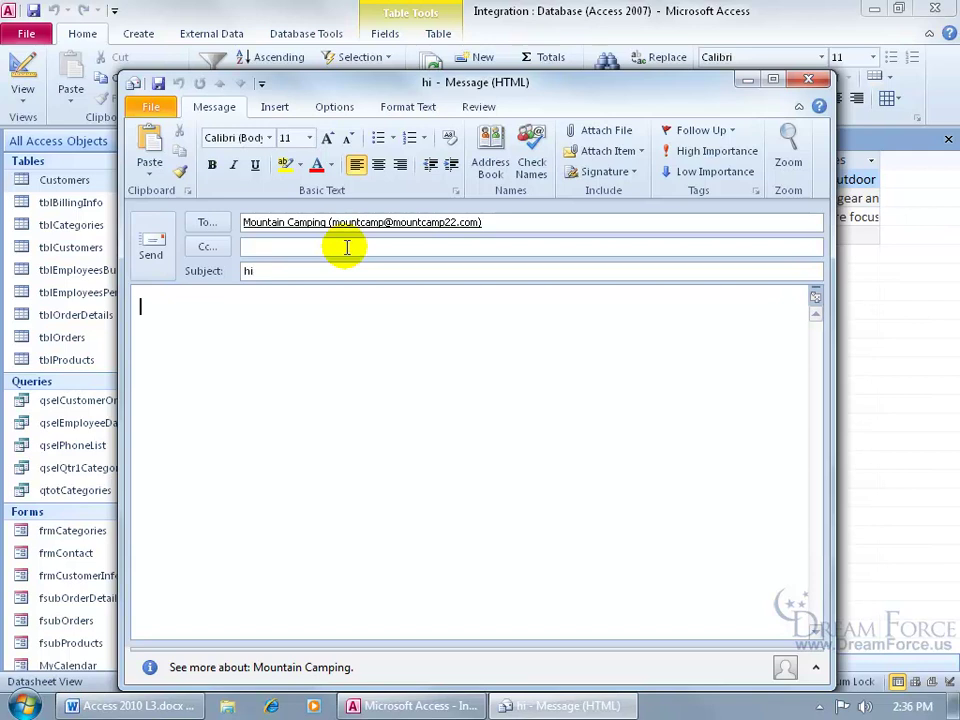
pyautogui.write('Just want to say boo!')
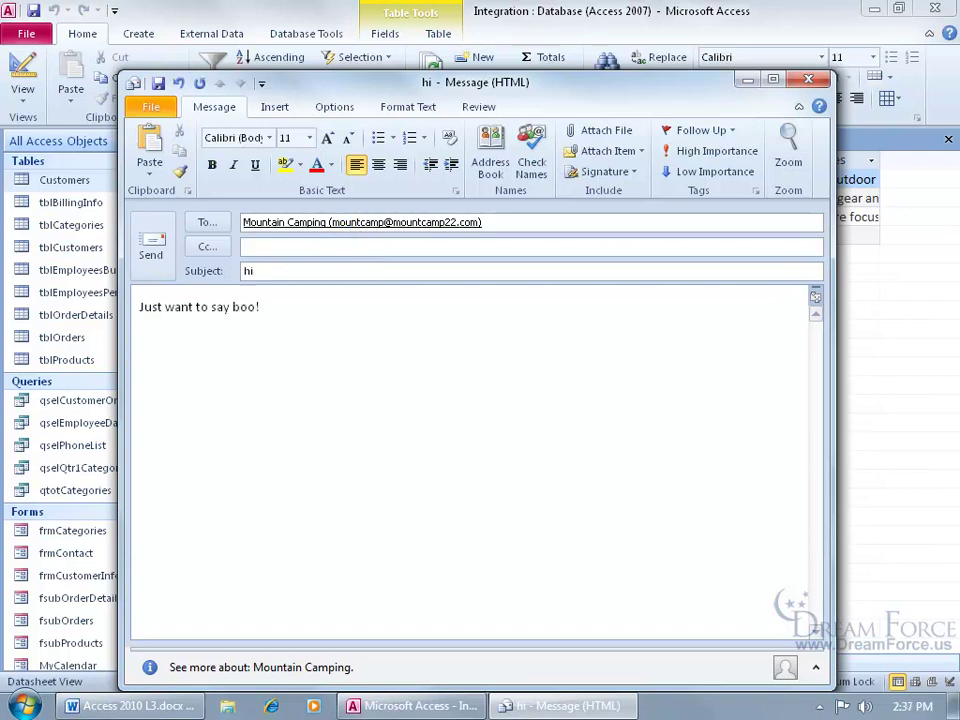
pyautogui.press('Return')
pyautogui.write('Kirt')
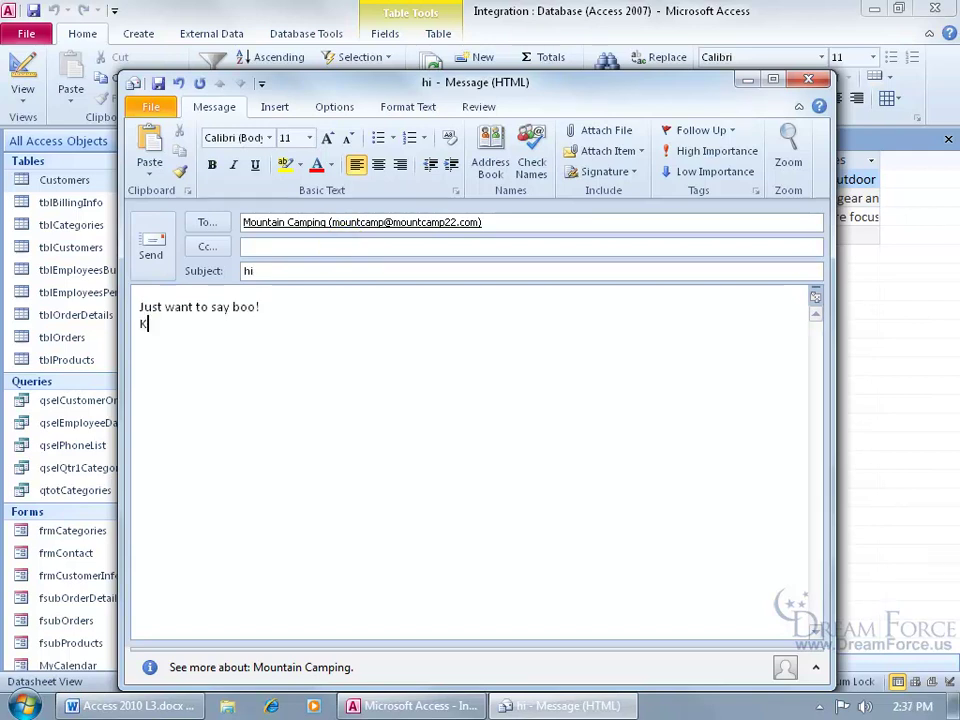
# Step: Send the message, then launch Outlook 2010 and check that the Outbox is empty
pyautogui.click(157, 253)
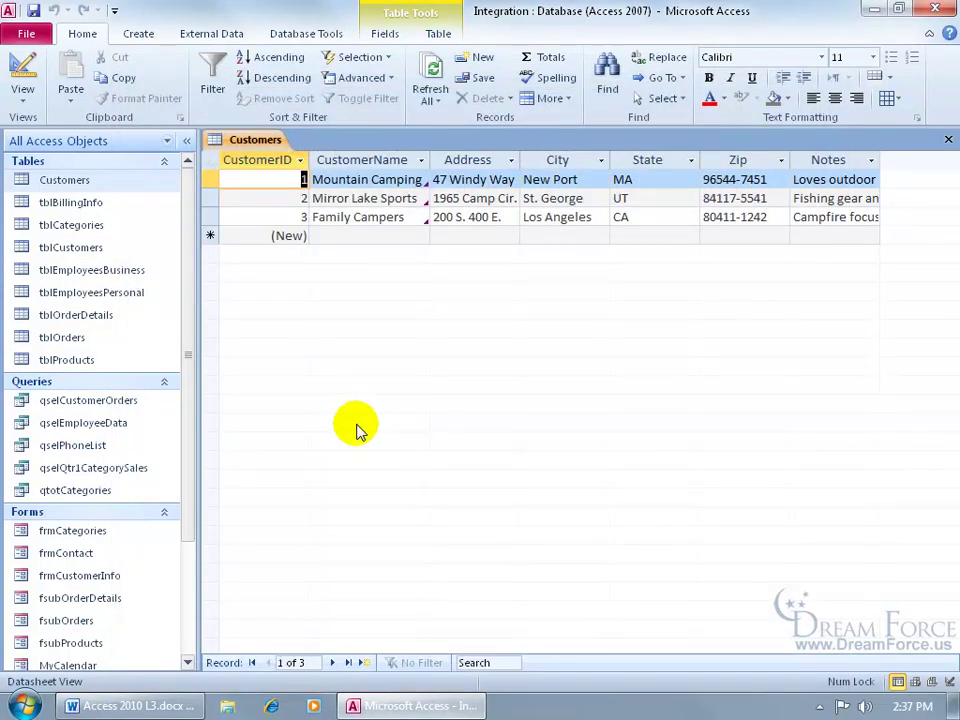
pyautogui.click(24, 706)
pyautogui.moveTo(72, 297)
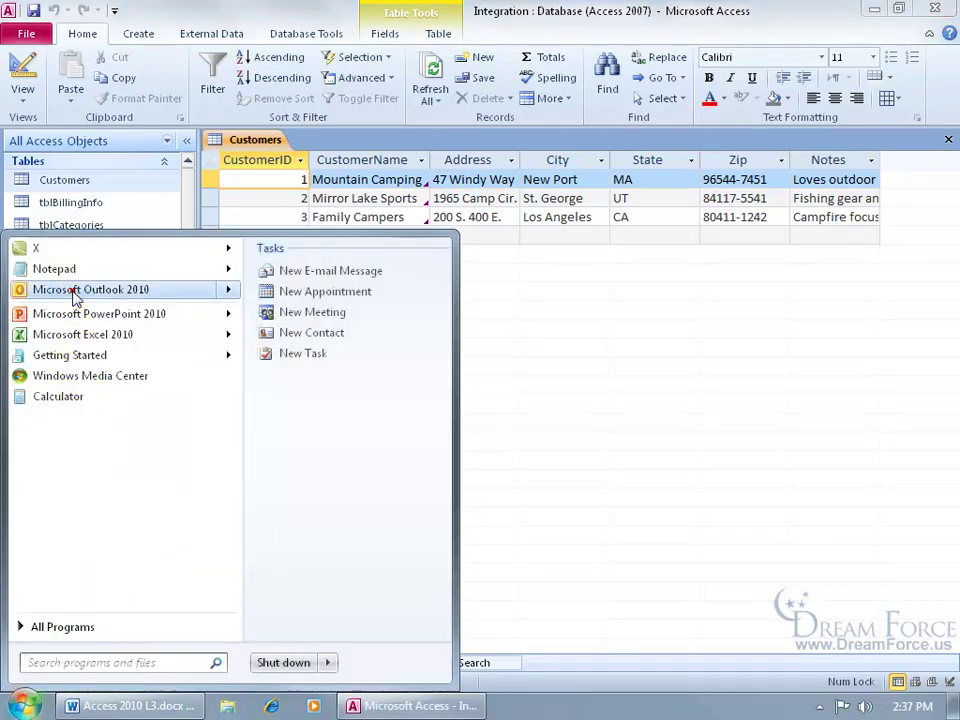
pyautogui.click(72, 292)
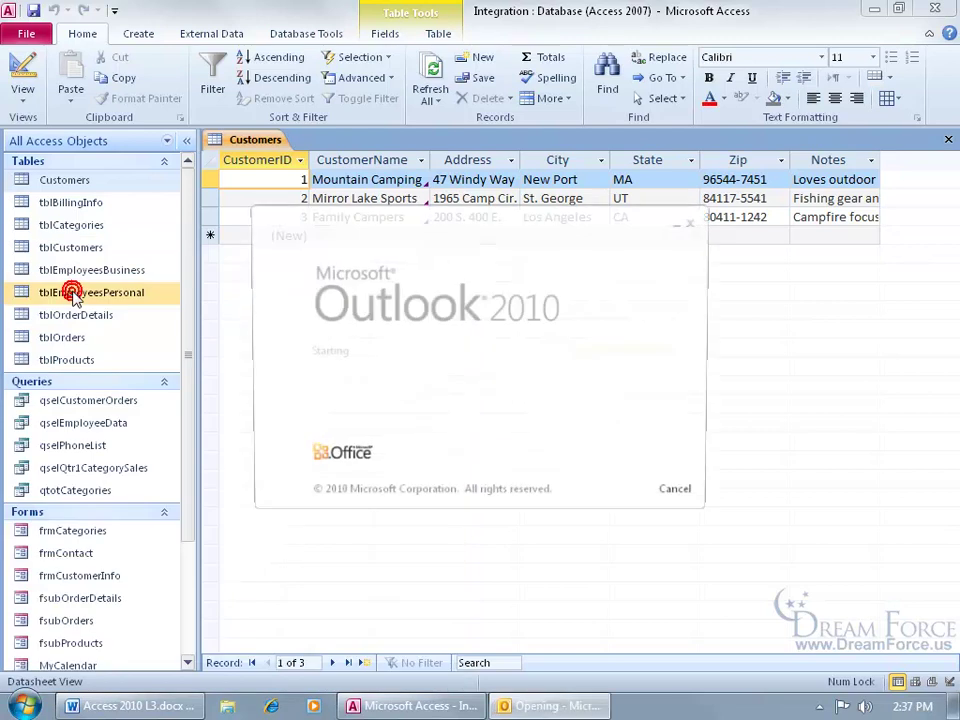
pyautogui.click(70, 342)
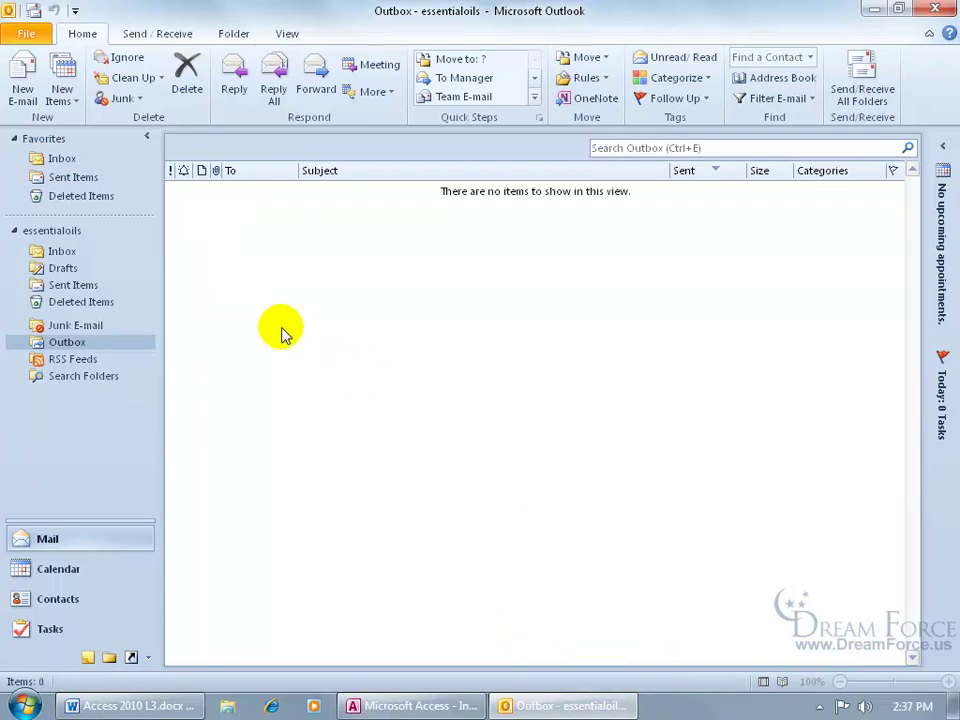
# Step: Minimize Outlook, open Mountain Camping's saved contact from its smart tag, and close it
pyautogui.click(874, 9)
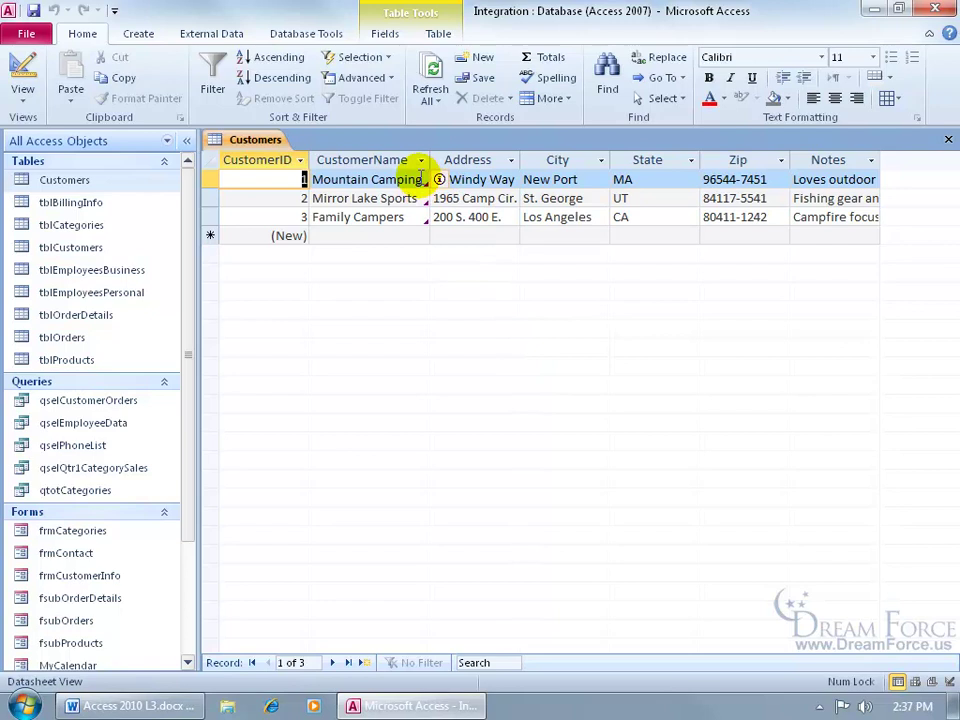
pyautogui.click(441, 180)
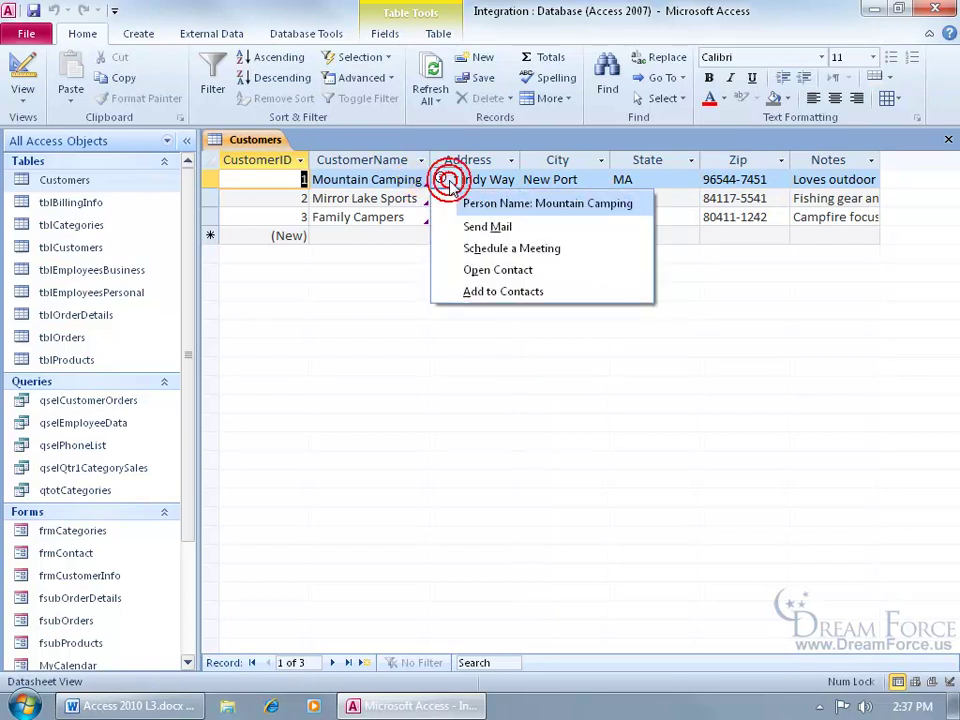
pyautogui.click(470, 272)
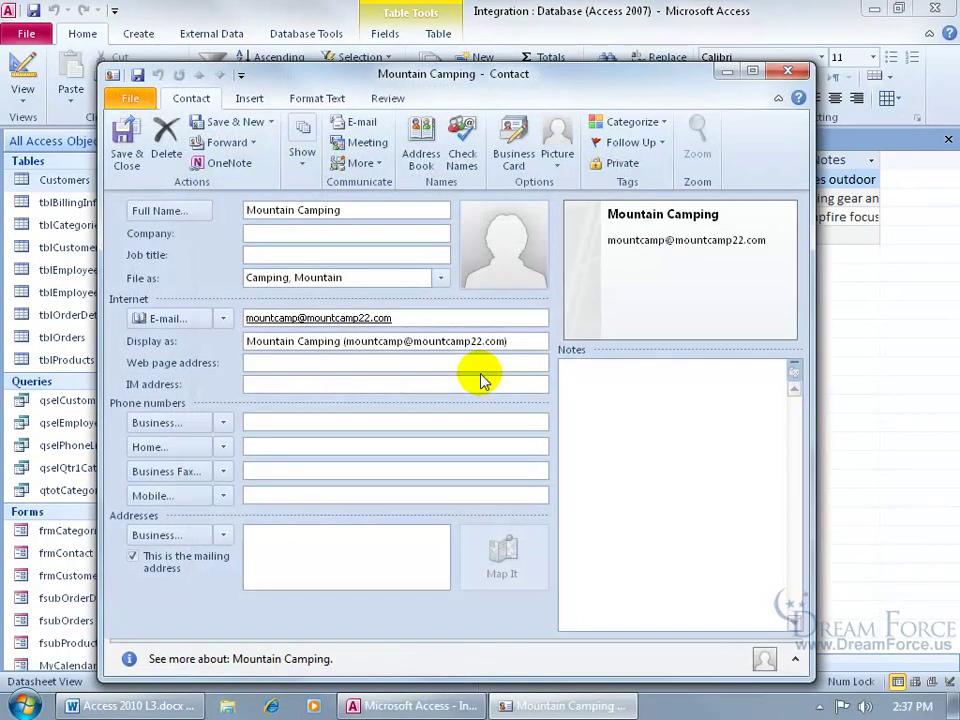
pyautogui.click(128, 140)
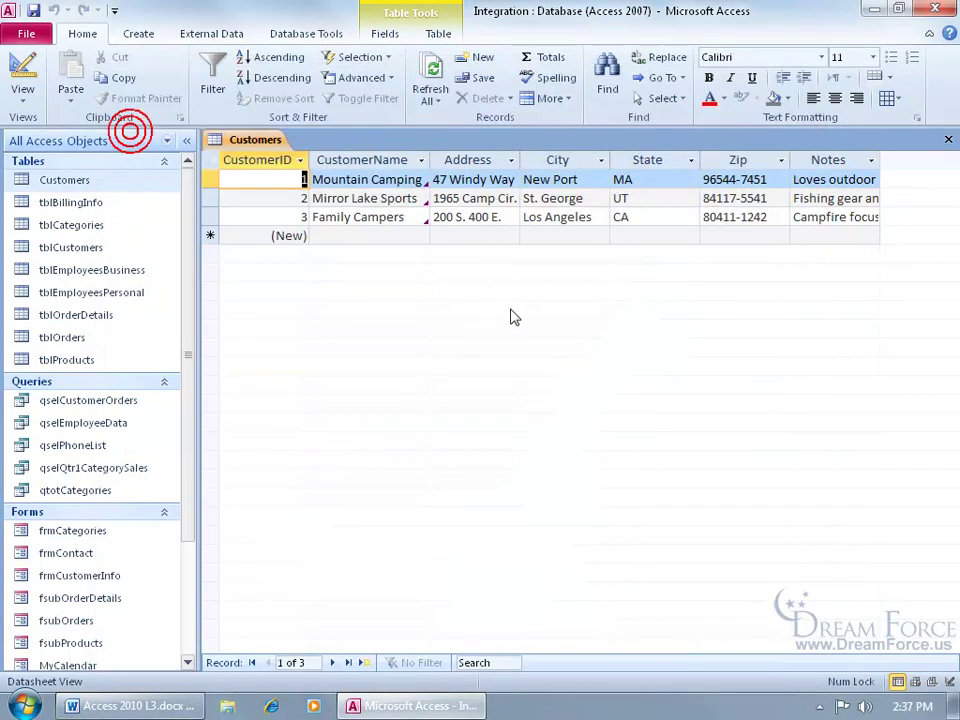